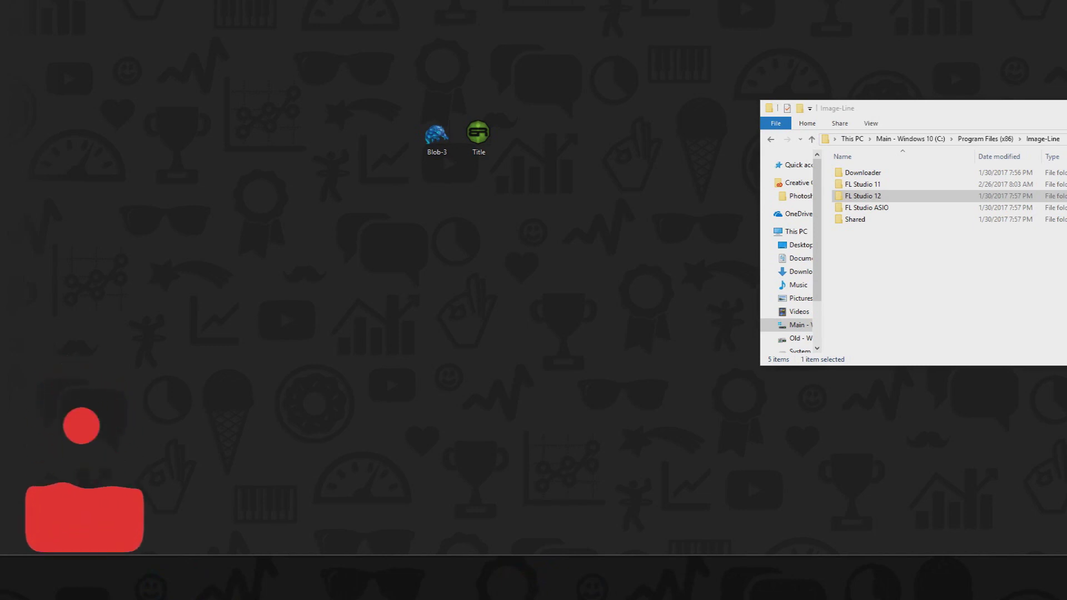
# Reposition the Explorer window and select only the Title image on the desktop
pyautogui.moveTo(917, 107); pyautogui.dragTo(842, 122)
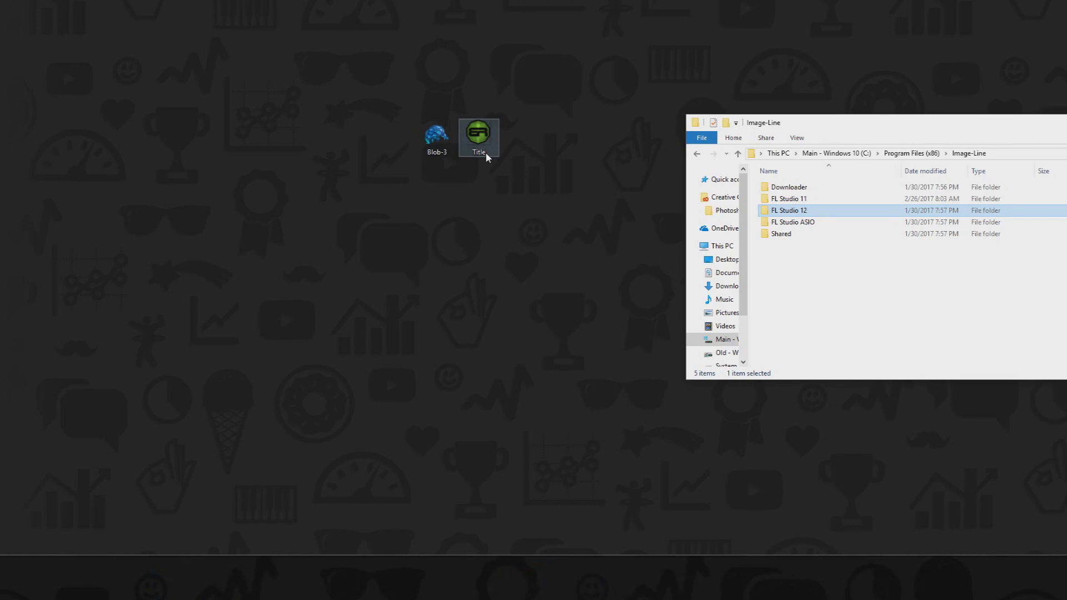
pyautogui.moveTo(527, 110); pyautogui.dragTo(375, 188)
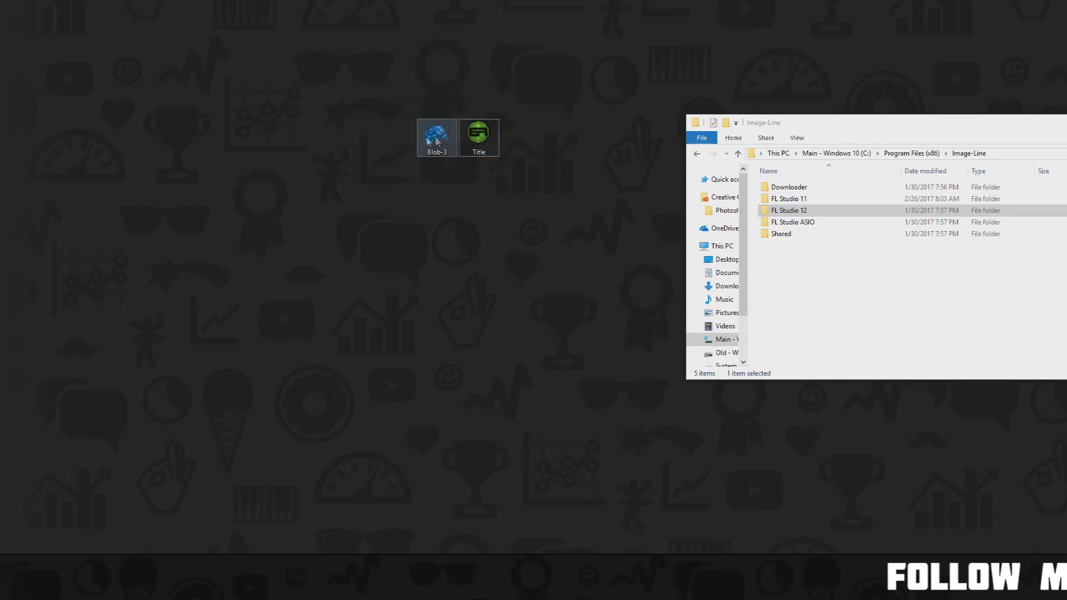
pyautogui.click(479, 138)
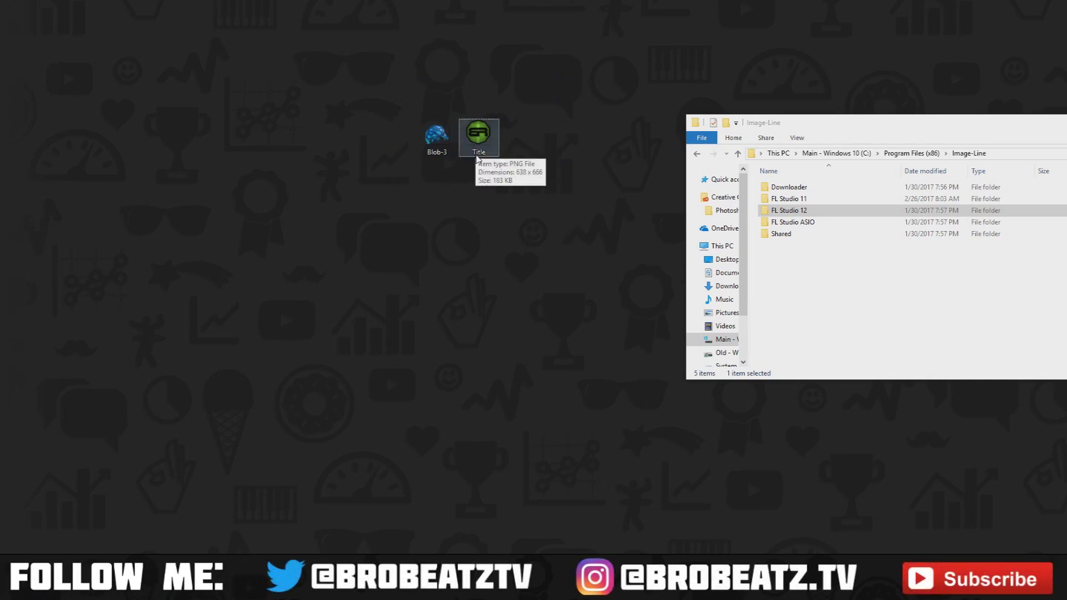
# Browse into FL Studio 12's Artwork and Default folders, then back up to Image-Line
pyautogui.doubleClick(790, 211)
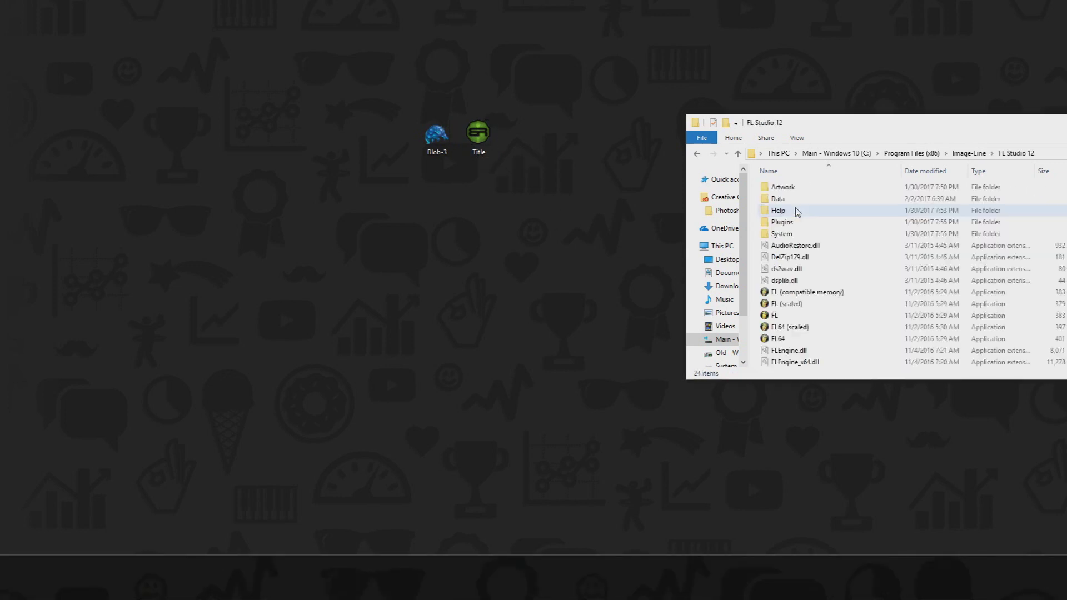
pyautogui.doubleClick(790, 187)
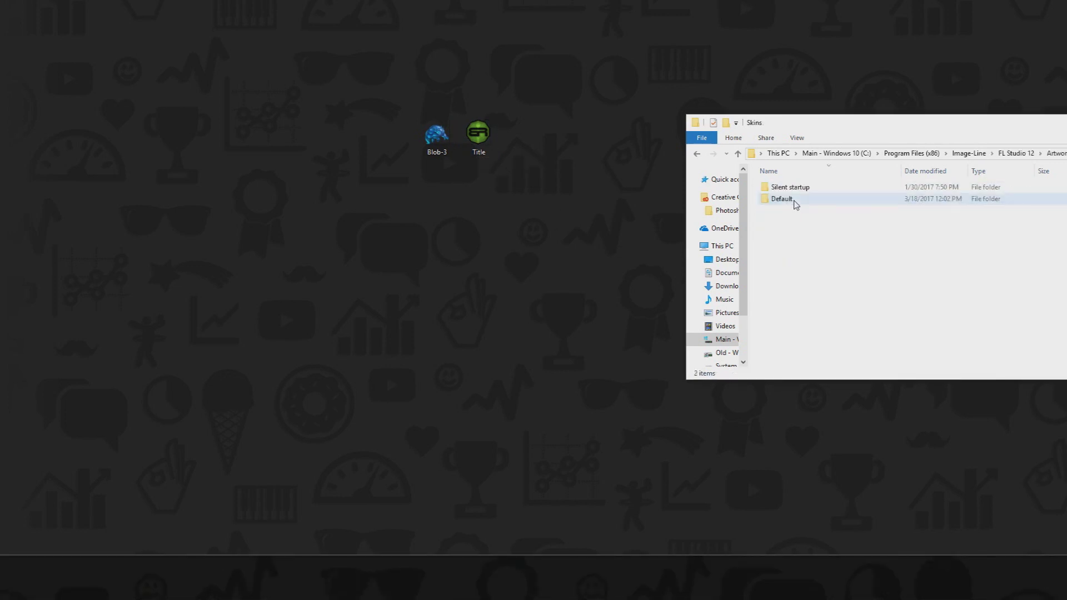
pyautogui.doubleClick(782, 198)
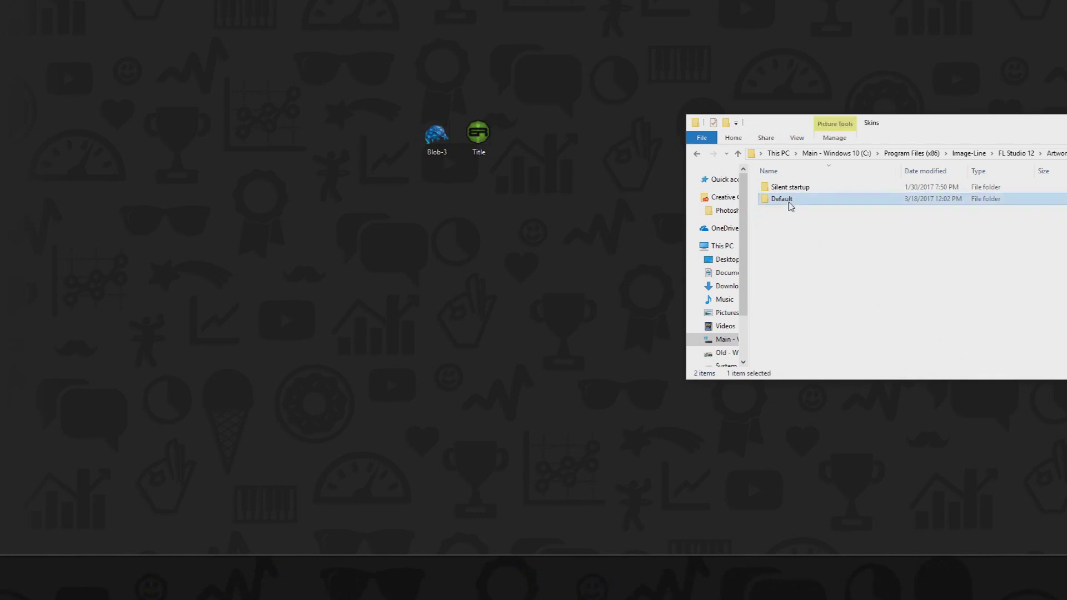
pyautogui.click(1016, 153)
pyautogui.click(838, 187)
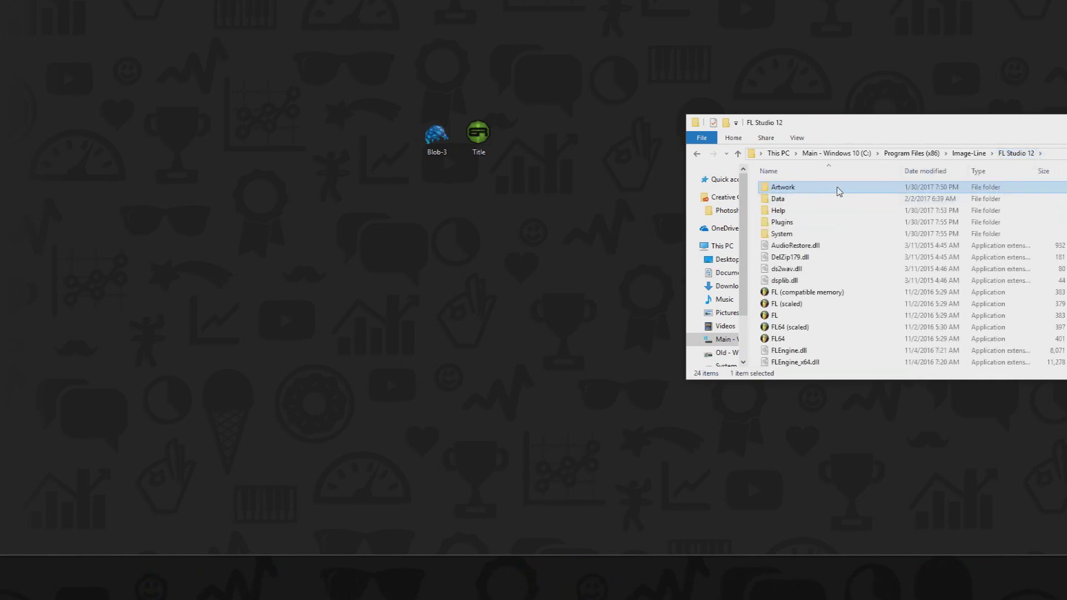
pyautogui.click(969, 154)
pyautogui.click(791, 210)
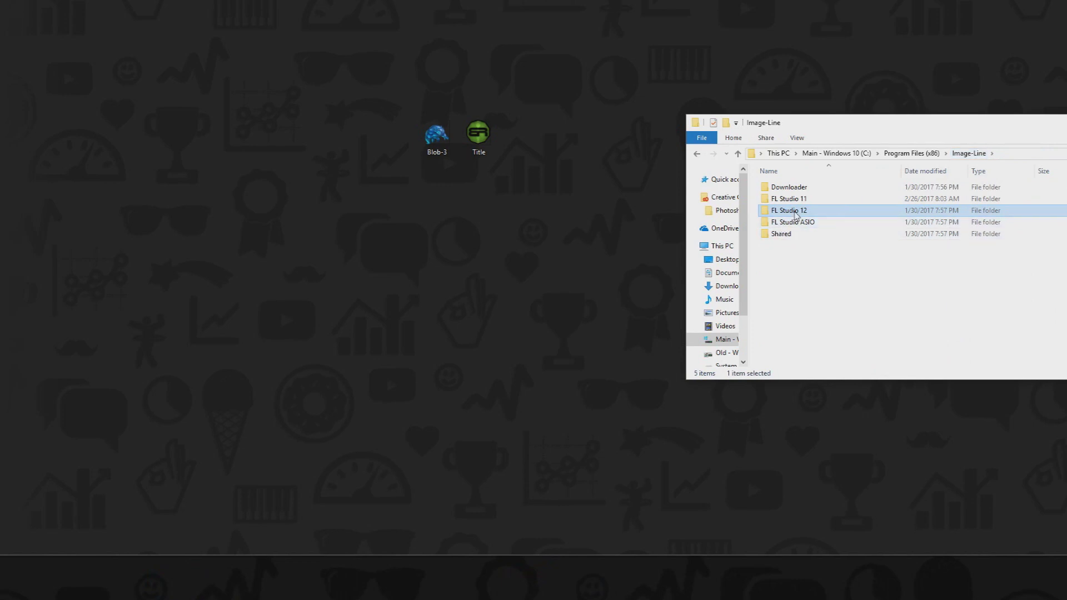
# Open FL Studio 12\Artwork\Skins\Default, inspect the existing Title.png, and bring the green logo over
pyautogui.doubleClick(791, 210)
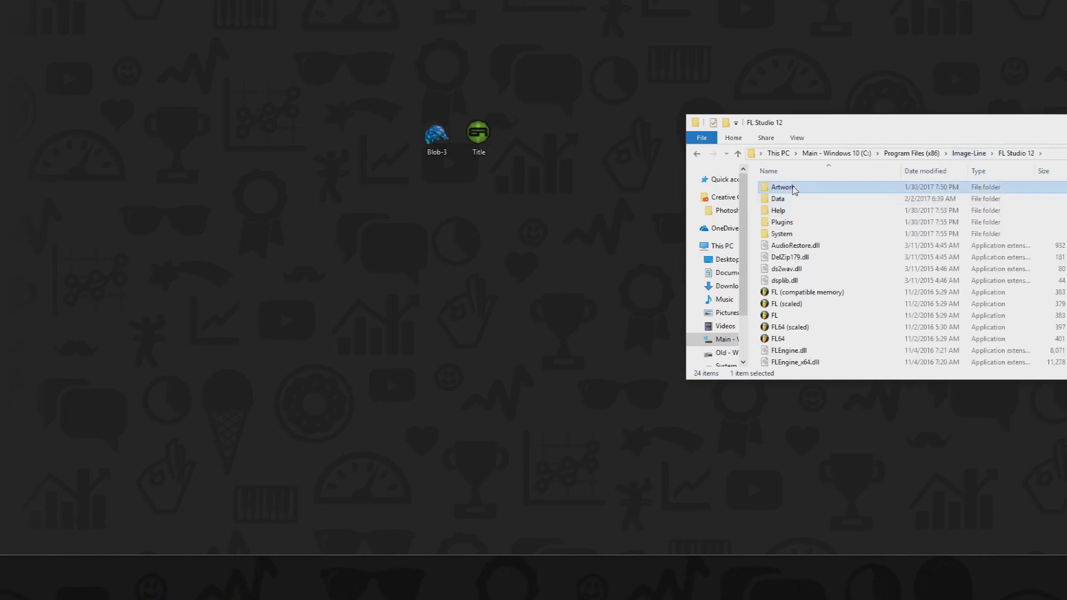
pyautogui.doubleClick(790, 187)
pyautogui.doubleClick(779, 199)
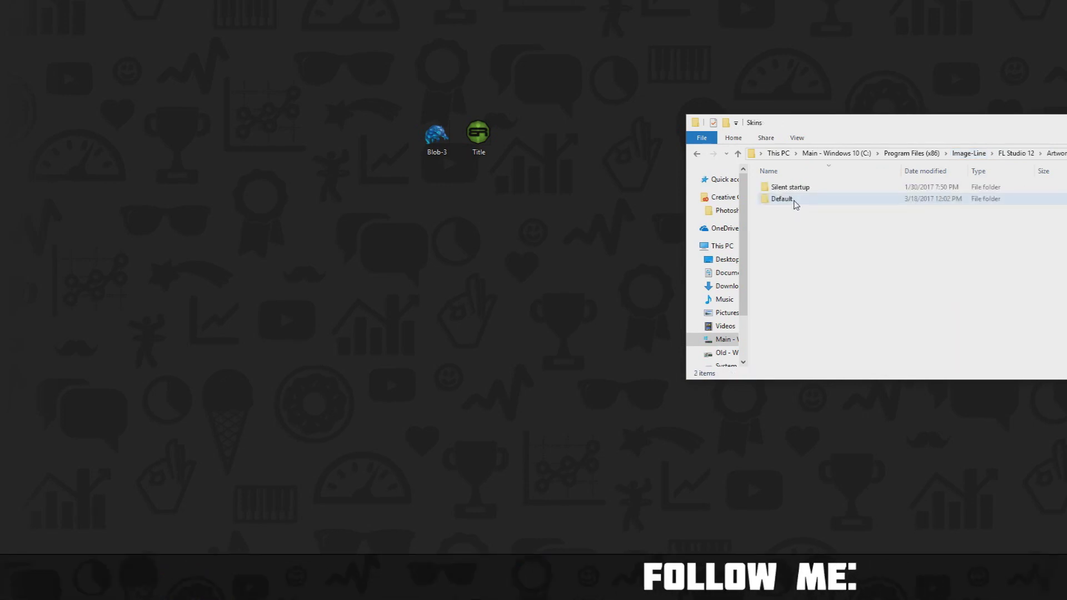
pyautogui.click(783, 200)
pyautogui.doubleClick(784, 199)
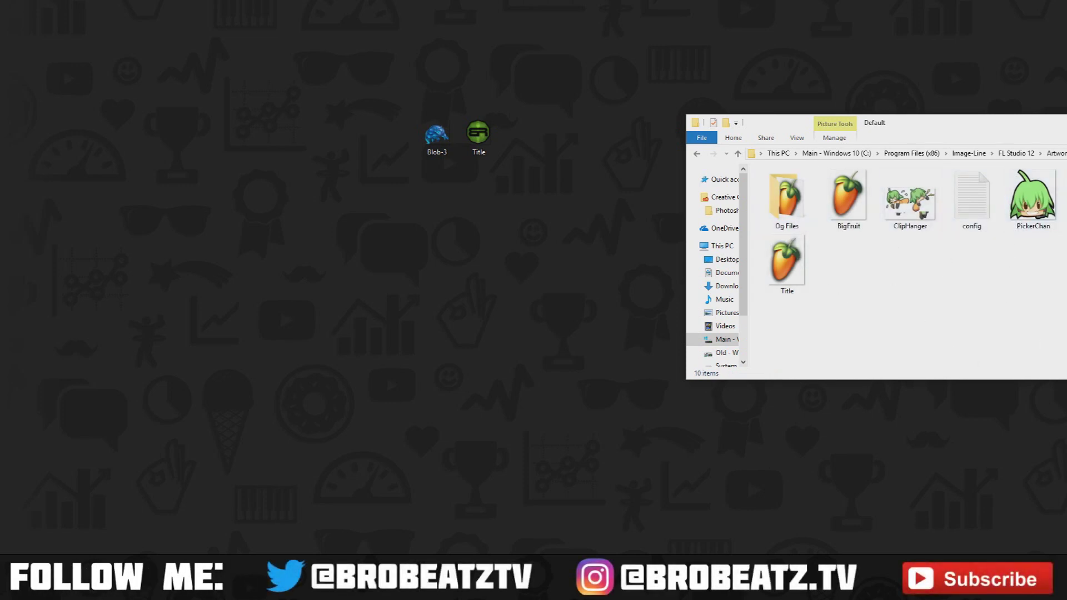
pyautogui.click(788, 267)
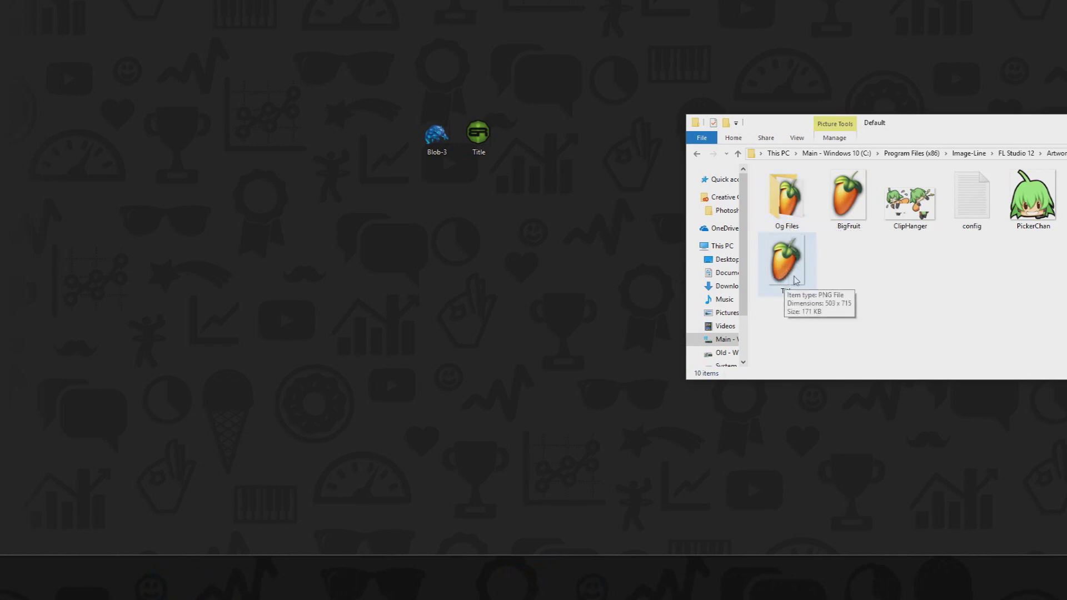
pyautogui.moveTo(795, 278); pyautogui.dragTo(512, 217)
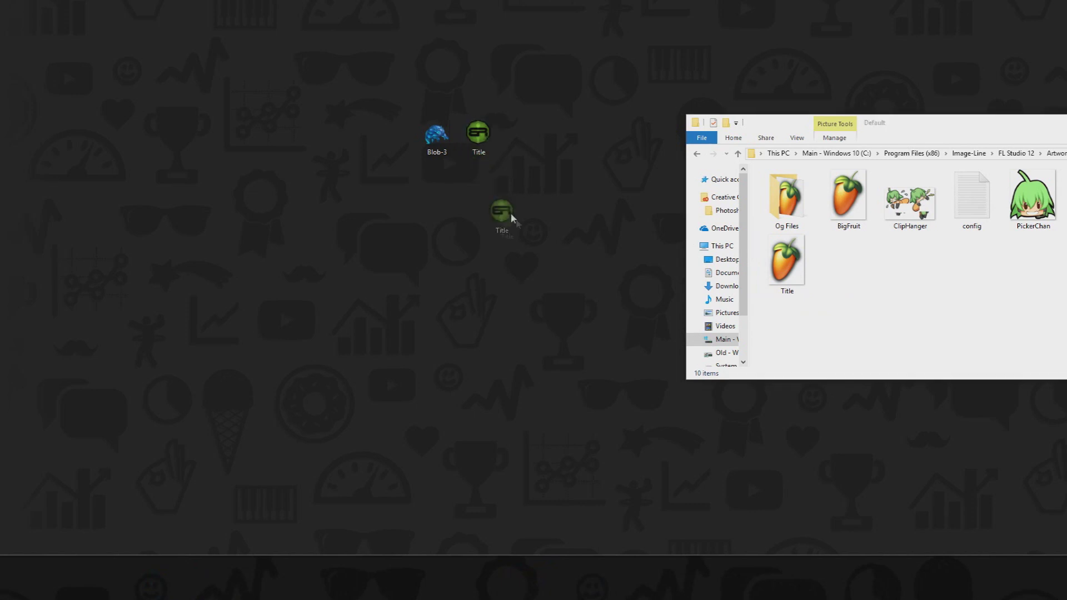
# Overwrite Default's Title.png with the green logo, then rename Blob-3 on the desktop to 'title'
pyautogui.moveTo(512, 217); pyautogui.dragTo(859, 292)
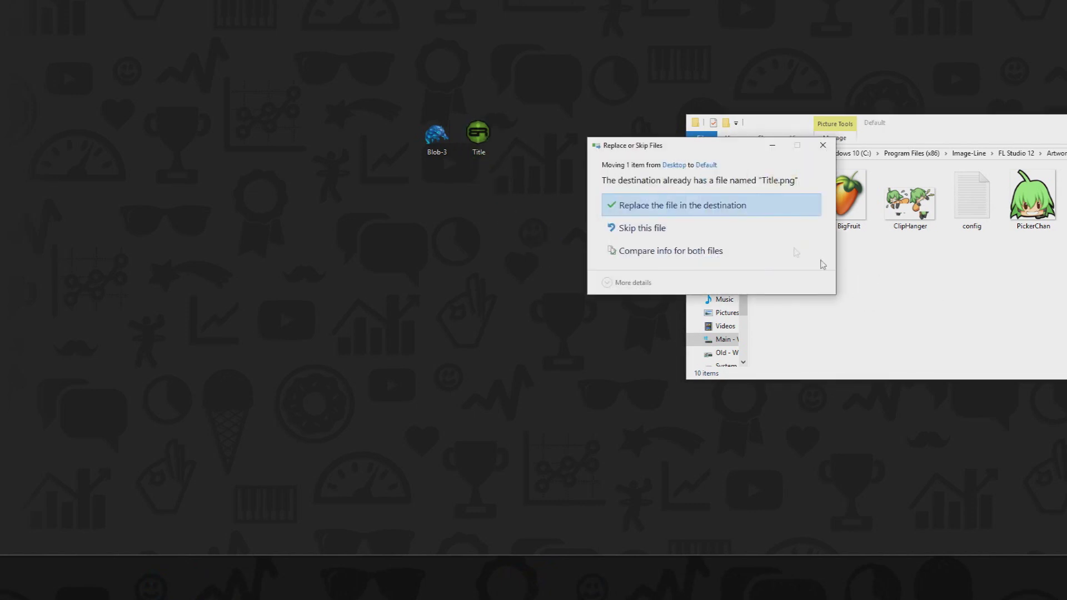
pyautogui.click(712, 206)
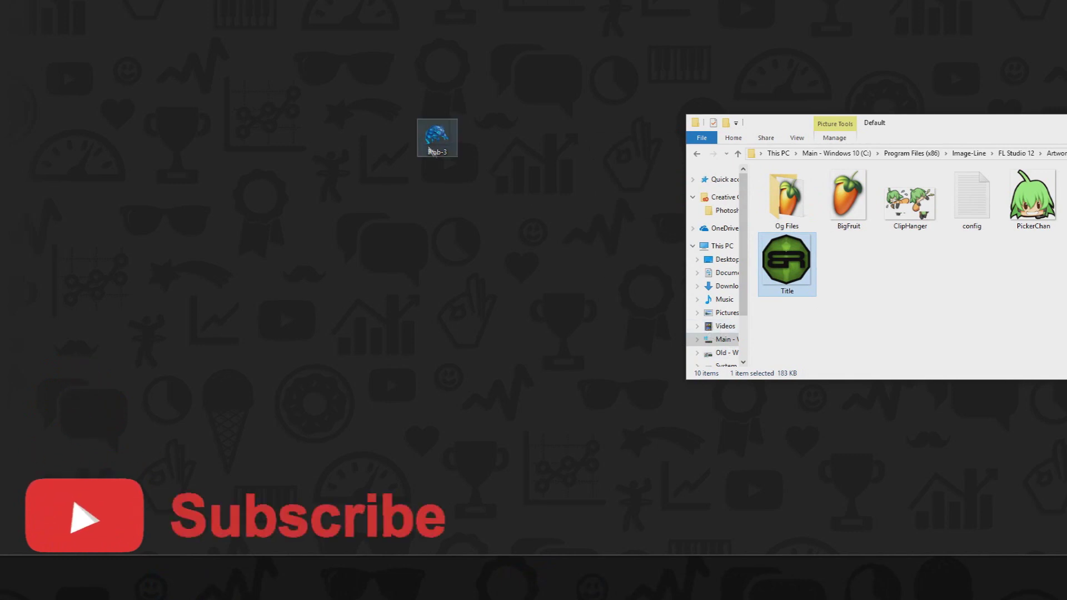
pyautogui.rightClick(436, 142)
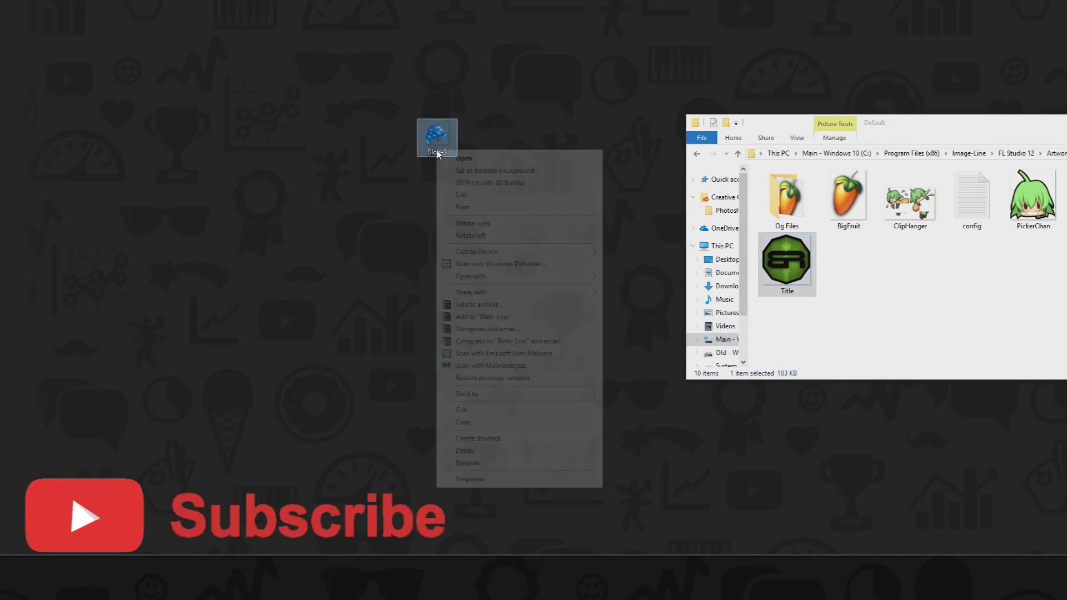
pyautogui.click(467, 463)
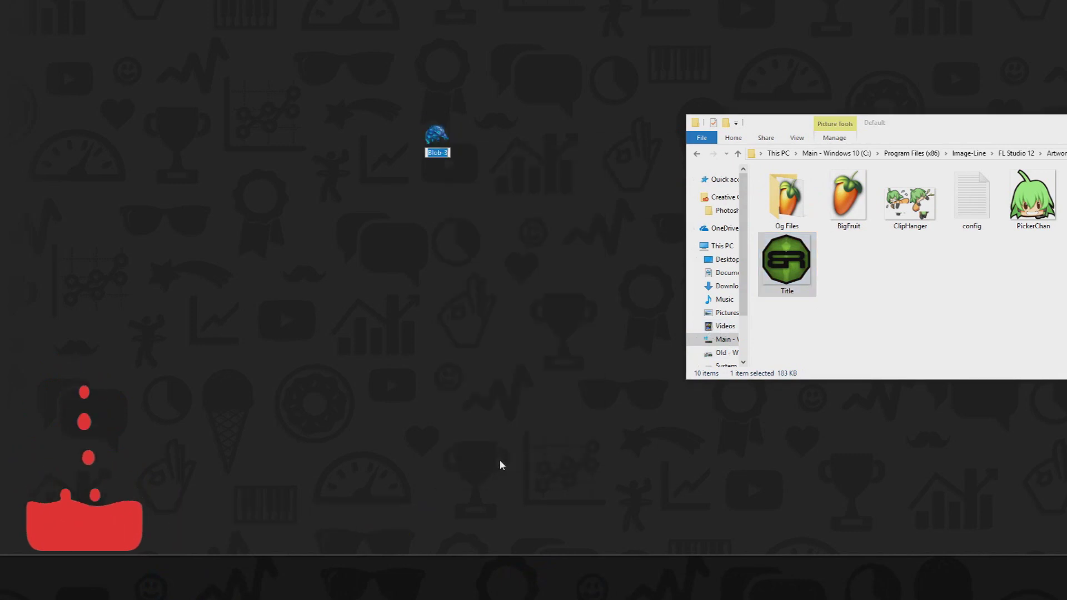
pyautogui.write('title')
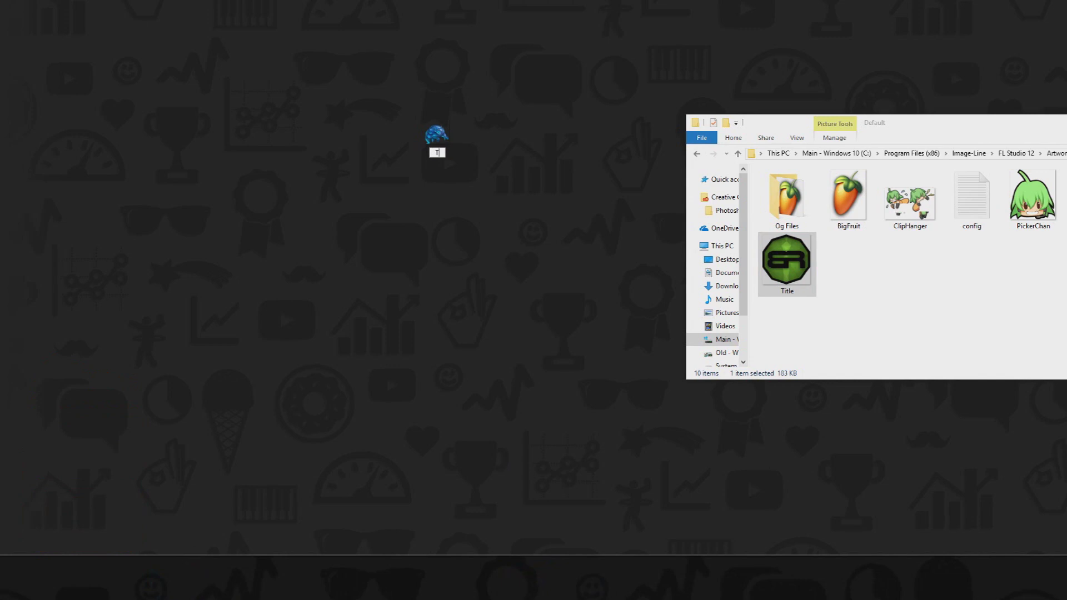
pyautogui.press('Return')
pyautogui.click(873, 342)
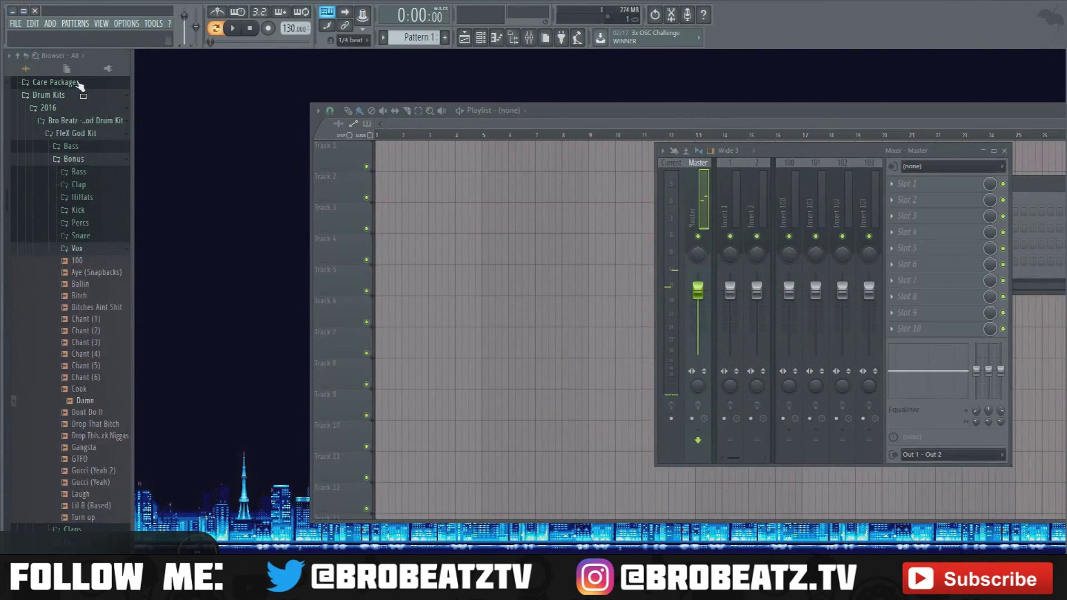
pyautogui.click(34, 11)
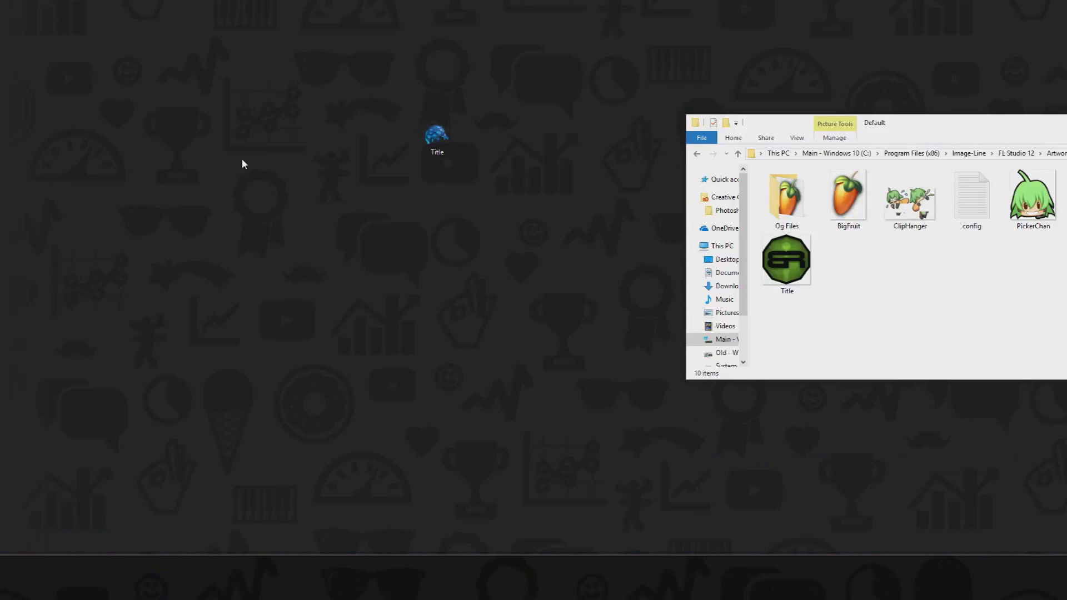
# Replace Default's Title.png with the renamed blue blob Title image from the desktop
pyautogui.moveTo(437, 137); pyautogui.dragTo(928, 309)
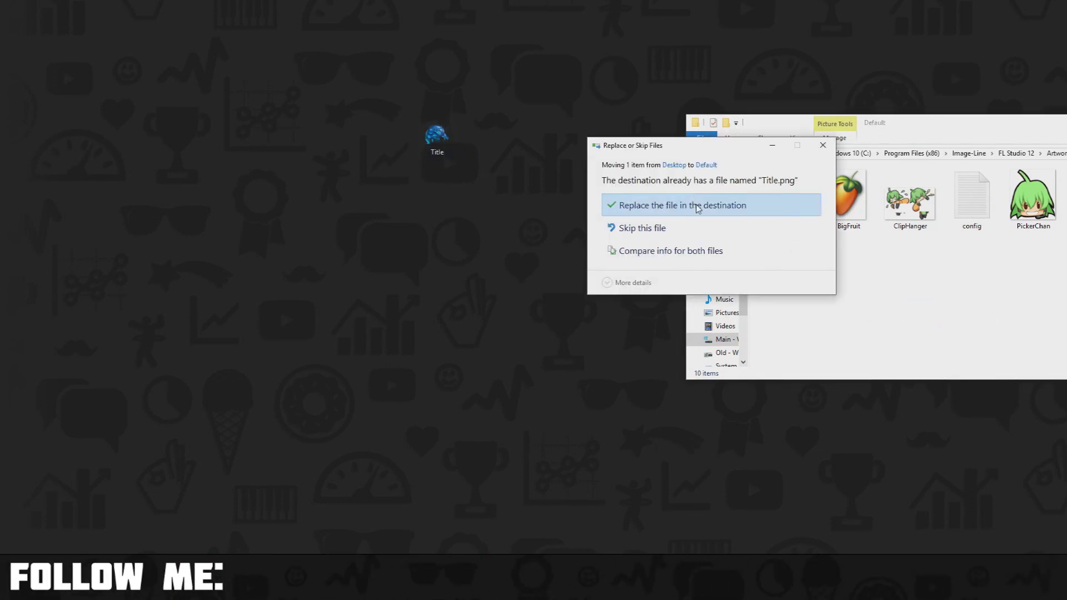
pyautogui.click(754, 206)
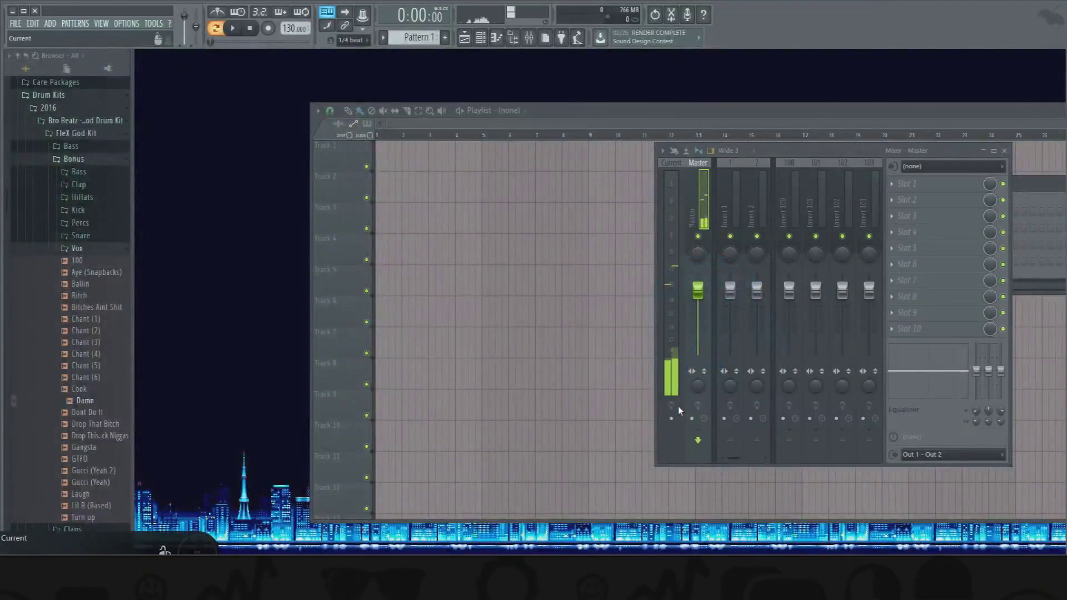
# Close the FL Studio window
pyautogui.click(35, 12)
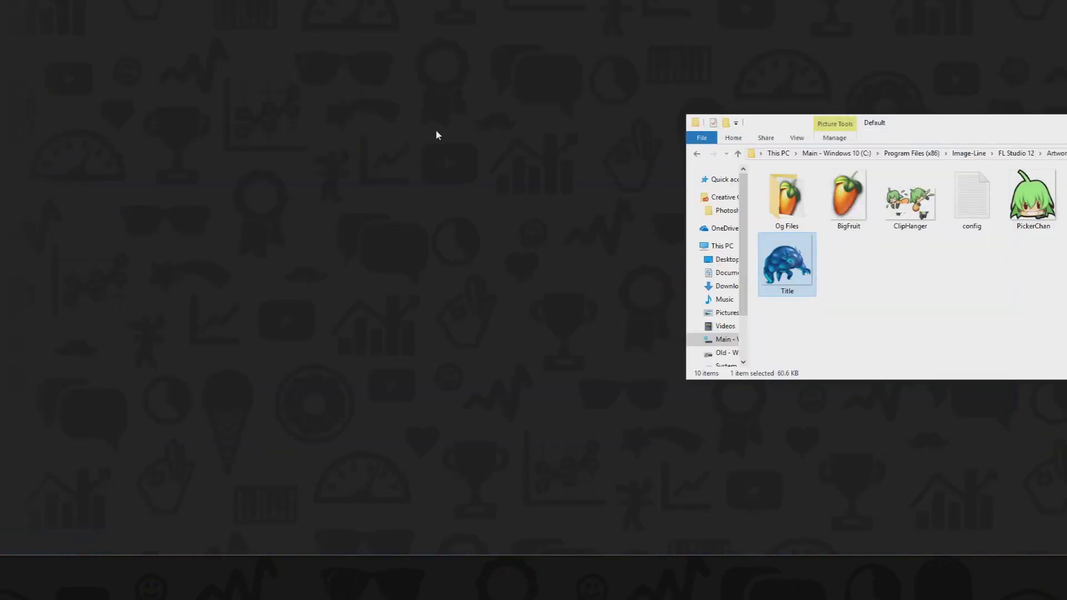